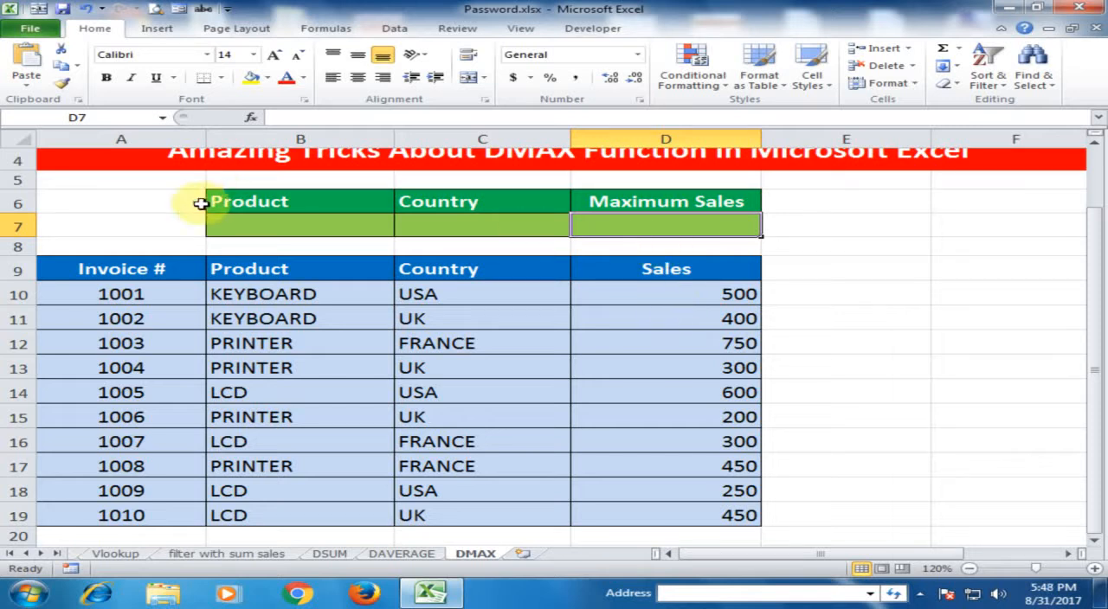
Step: Enter =DMAX(A9:D19,D9,B6:C7) in the Maximum Sales cell D7 and check its result against the Sales column
{"action": "type", "text": "="}
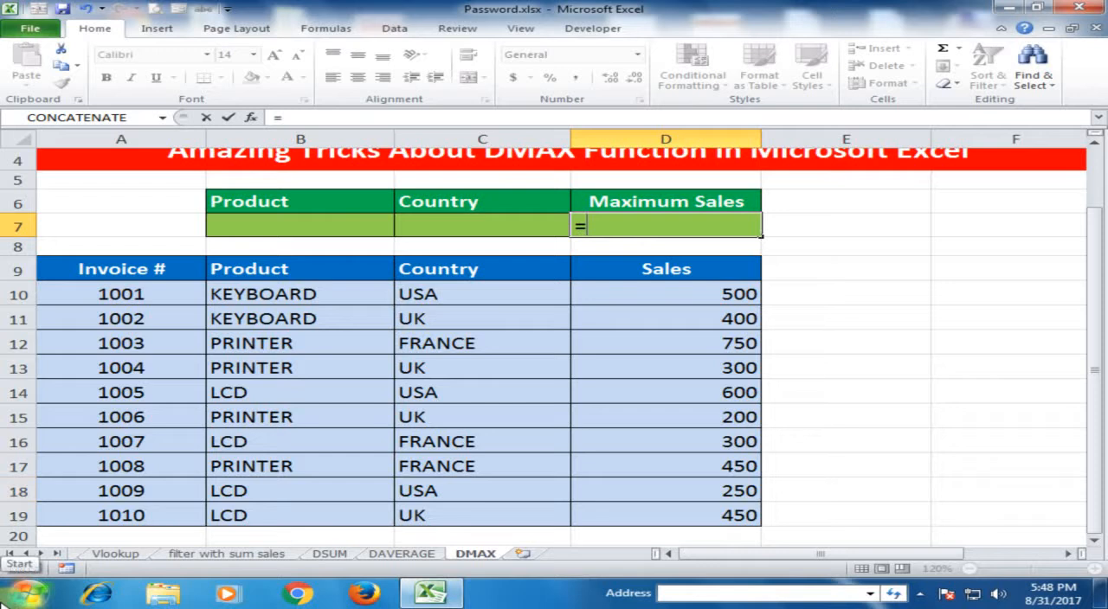
{"action": "type", "text": "dm"}
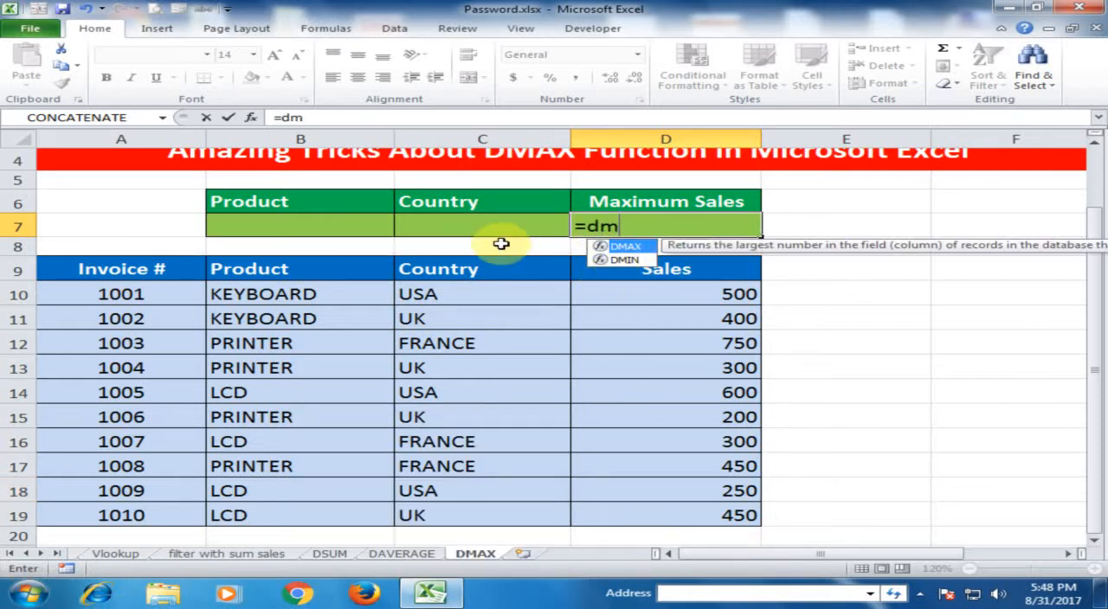
{"action": "key", "text": "Tab"}
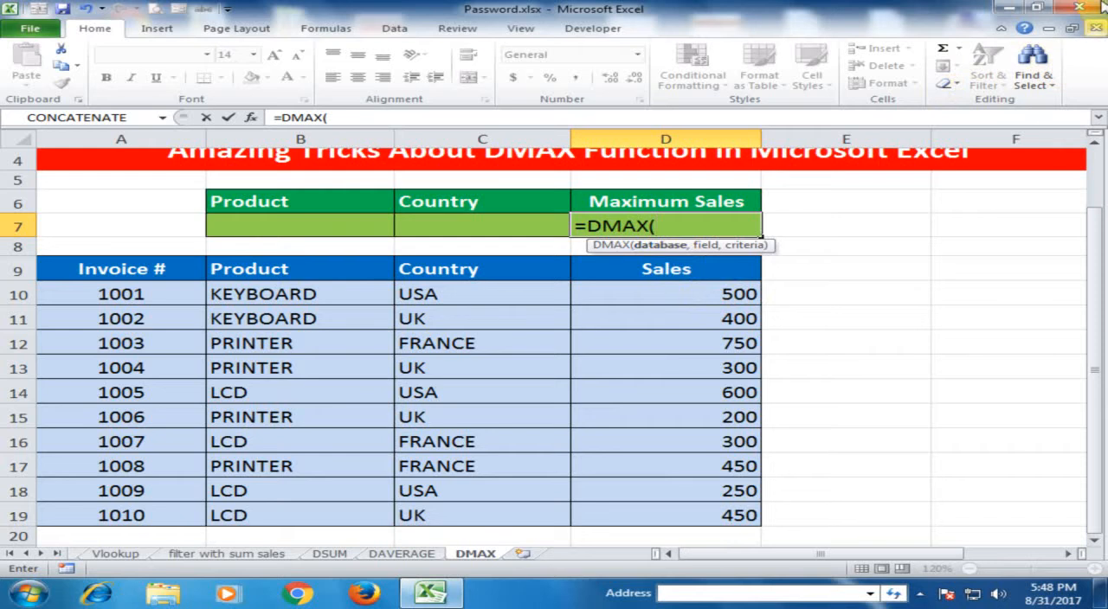
{"action": "left_click_drag", "start_coordinate": [146, 271], "coordinate": [649, 520]}
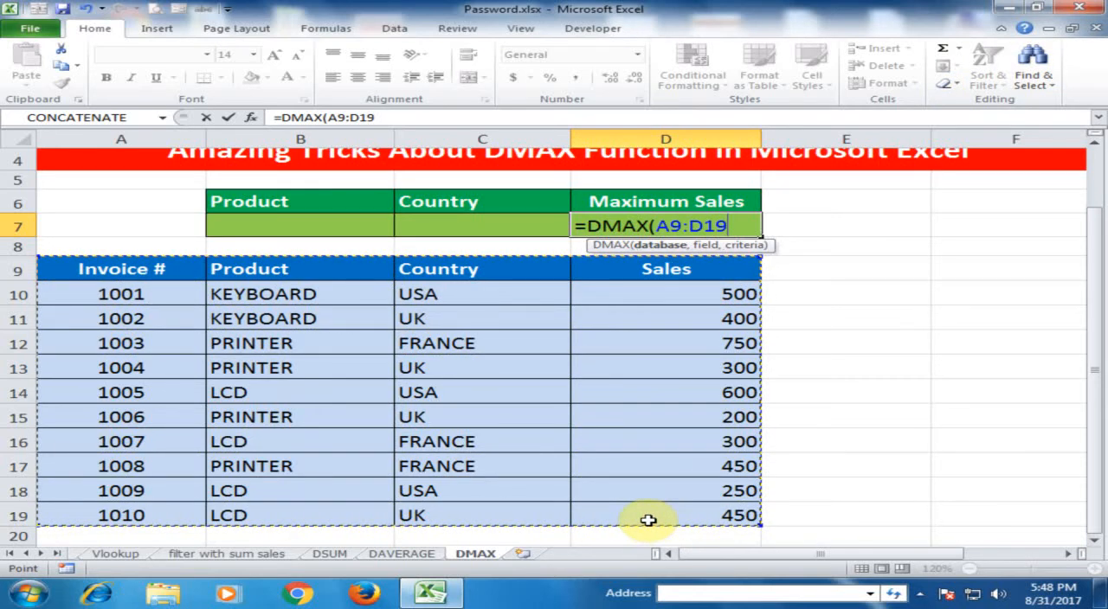
{"action": "type", "text": ","}
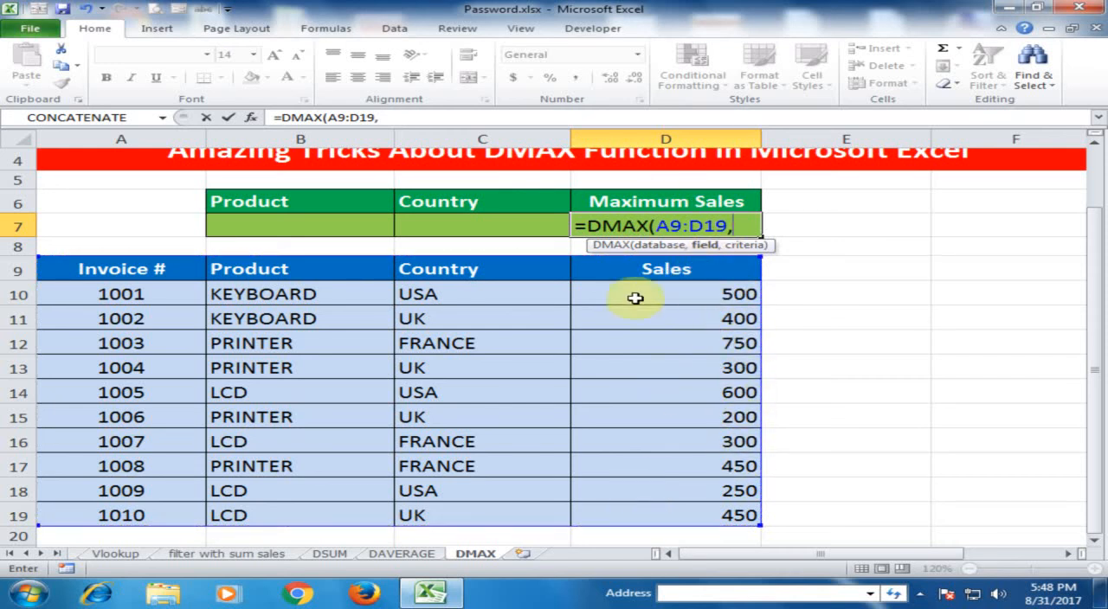
{"action": "left_click", "coordinate": [653, 270]}
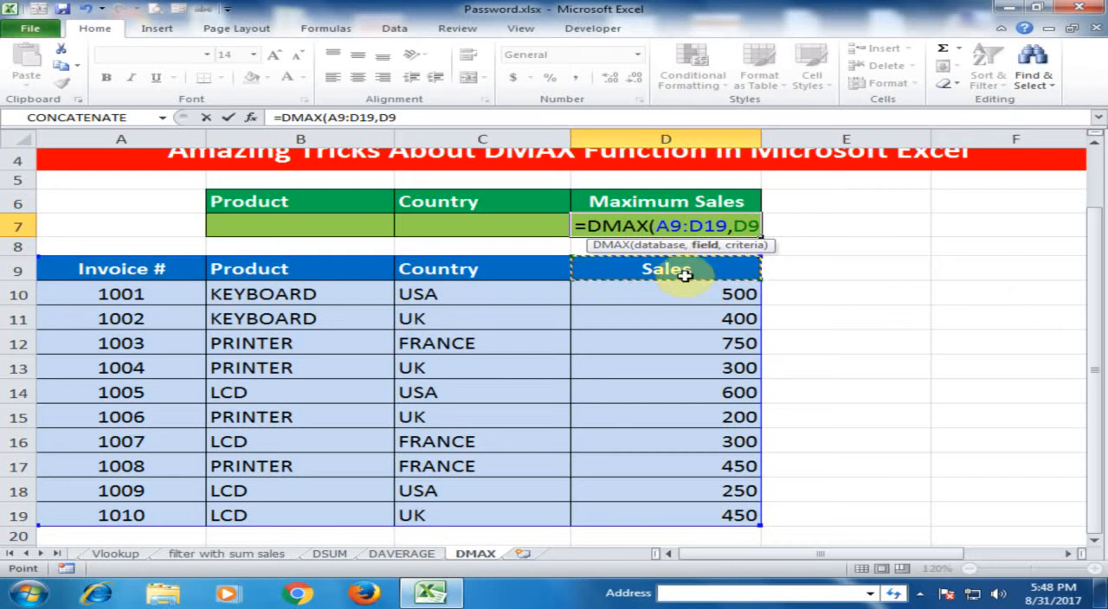
{"action": "type", "text": ","}
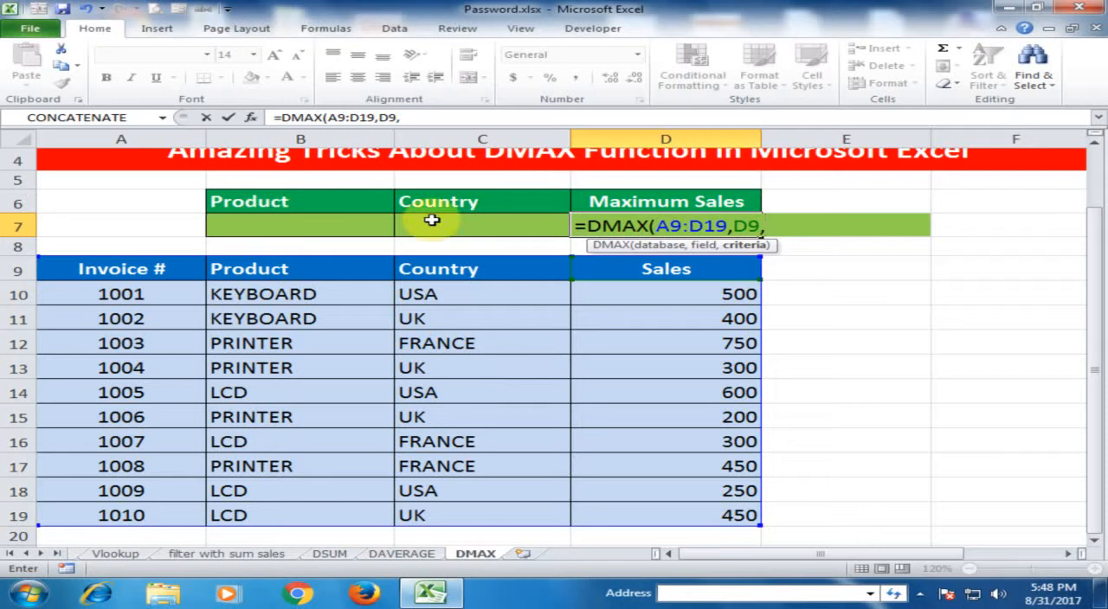
{"action": "left_click_drag", "start_coordinate": [227, 201], "coordinate": [492, 231]}
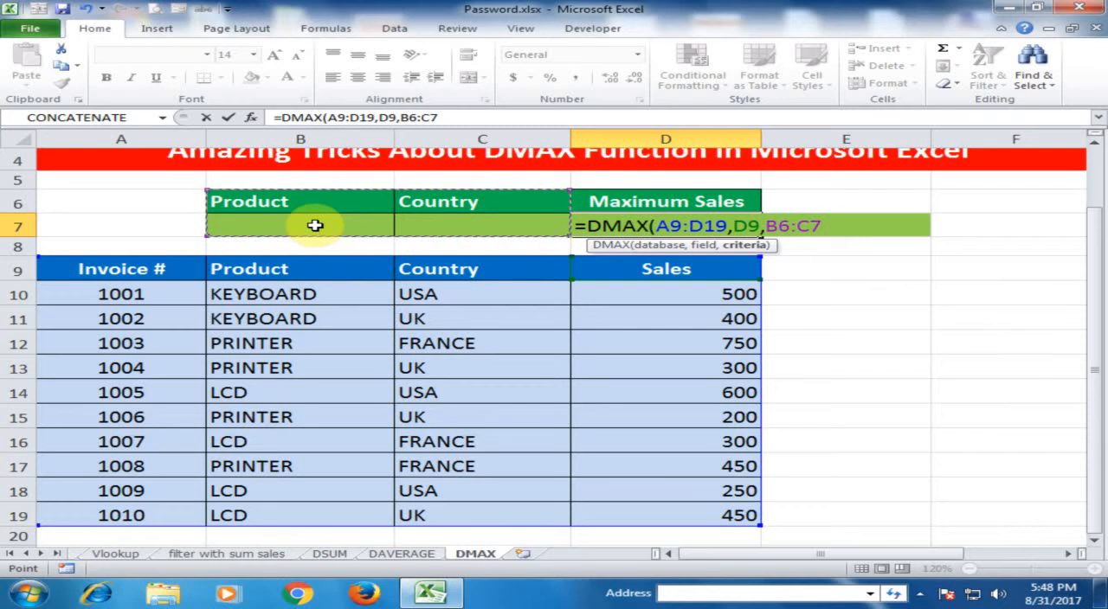
{"action": "key", "text": "Return"}
{"action": "left_click", "coordinate": [666, 230]}
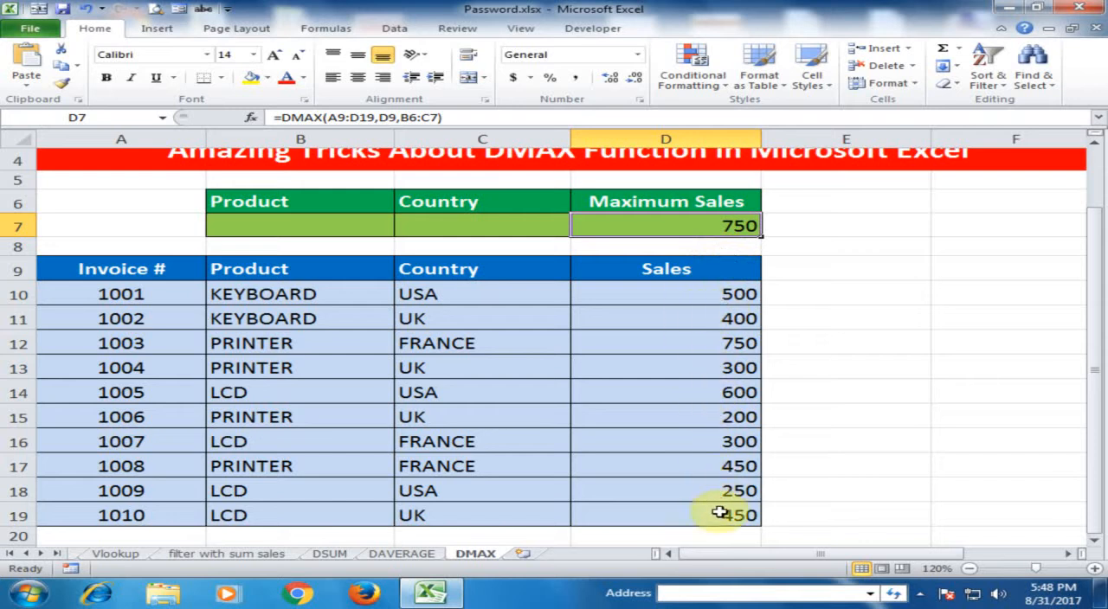
{"action": "left_click", "coordinate": [722, 346]}
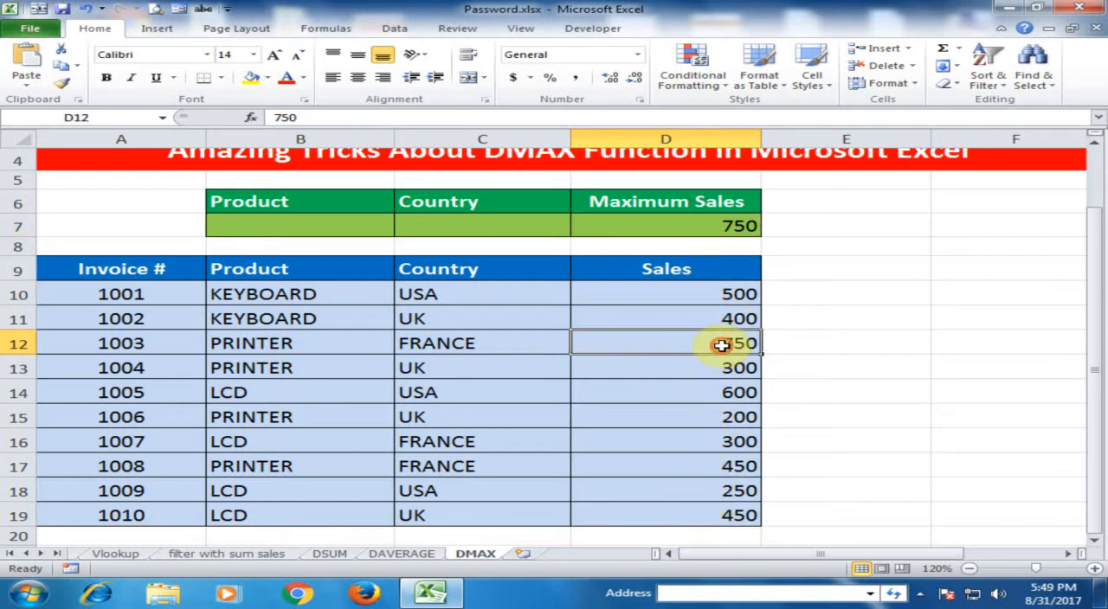
{"action": "left_click", "coordinate": [711, 227]}
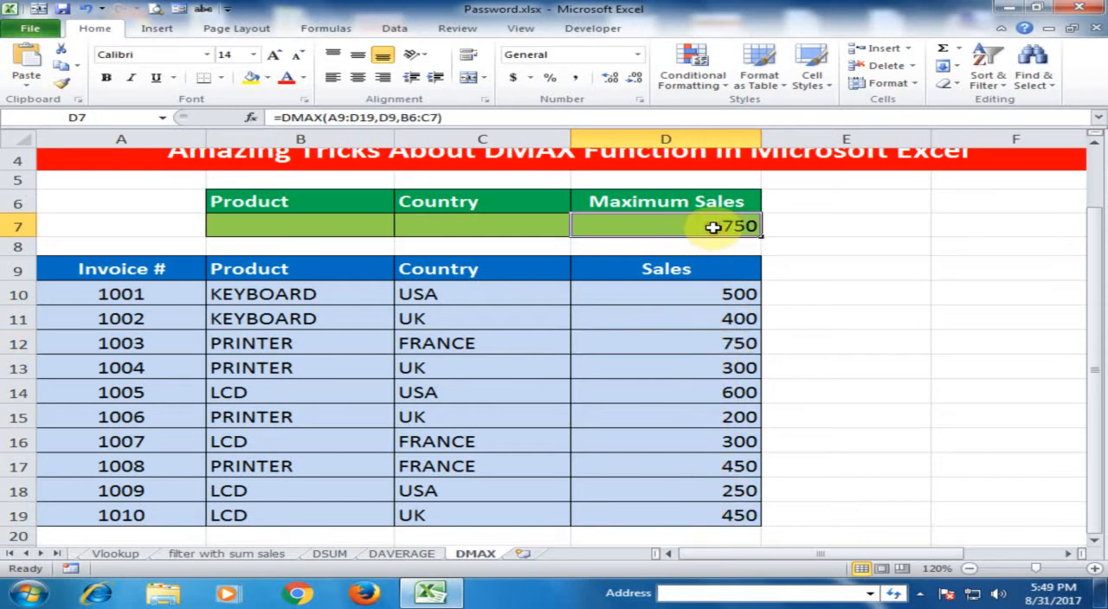
Step: Enter USA as the country criterion in C7
{"action": "left_click", "coordinate": [487, 223]}
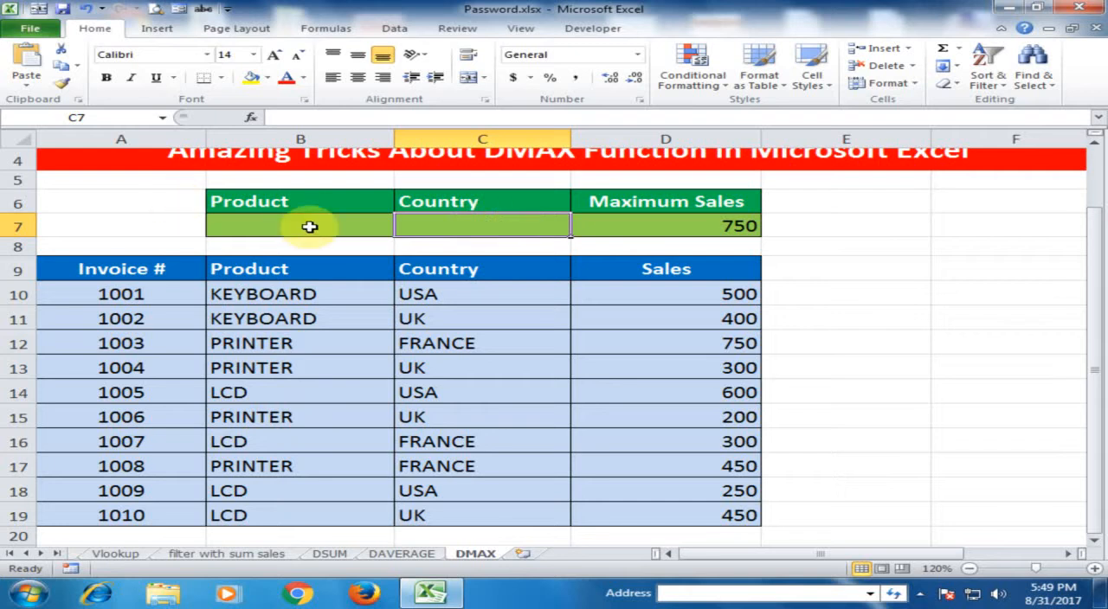
{"action": "type", "text": "u"}
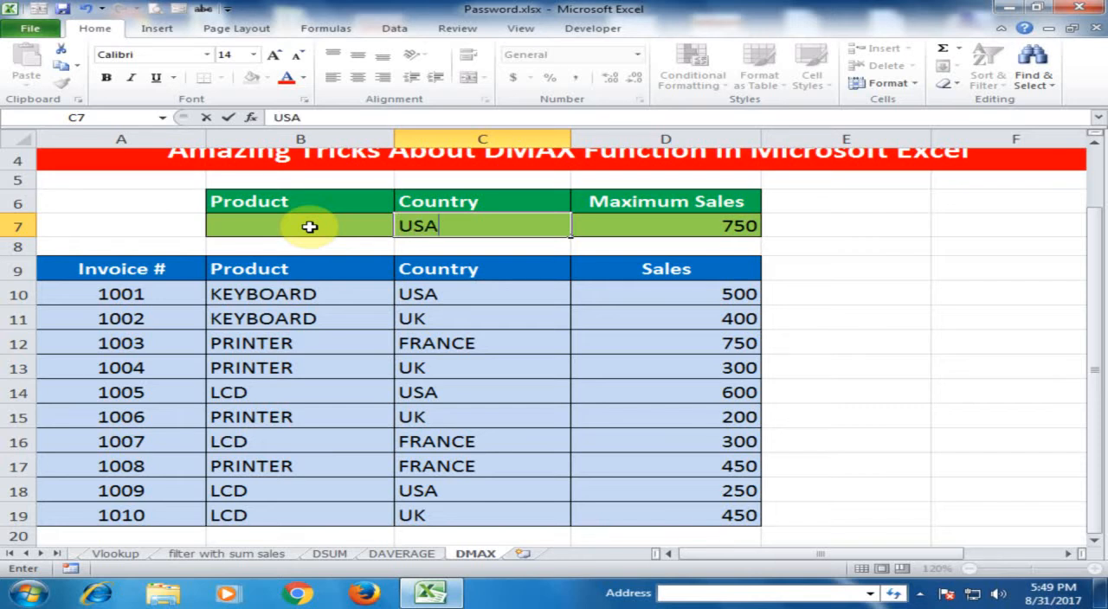
{"action": "type", "text": "SA"}
{"action": "key", "text": "Return"}
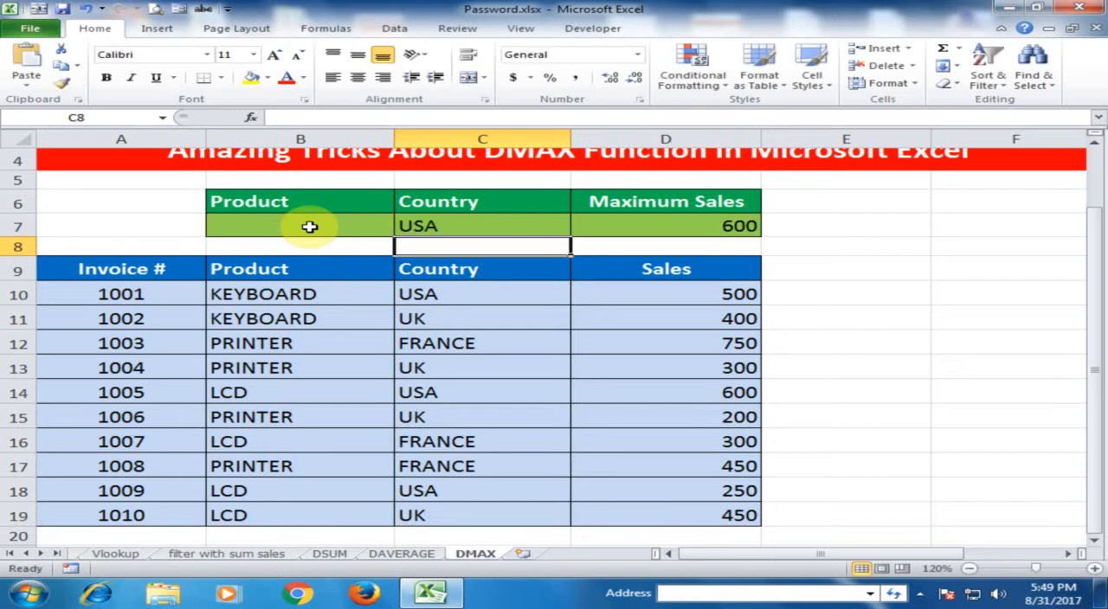
Step: Compare the maximum sales result in D7 with the sales figures of the USA invoices
{"action": "left_click", "coordinate": [728, 230]}
{"action": "left_click", "coordinate": [523, 292]}
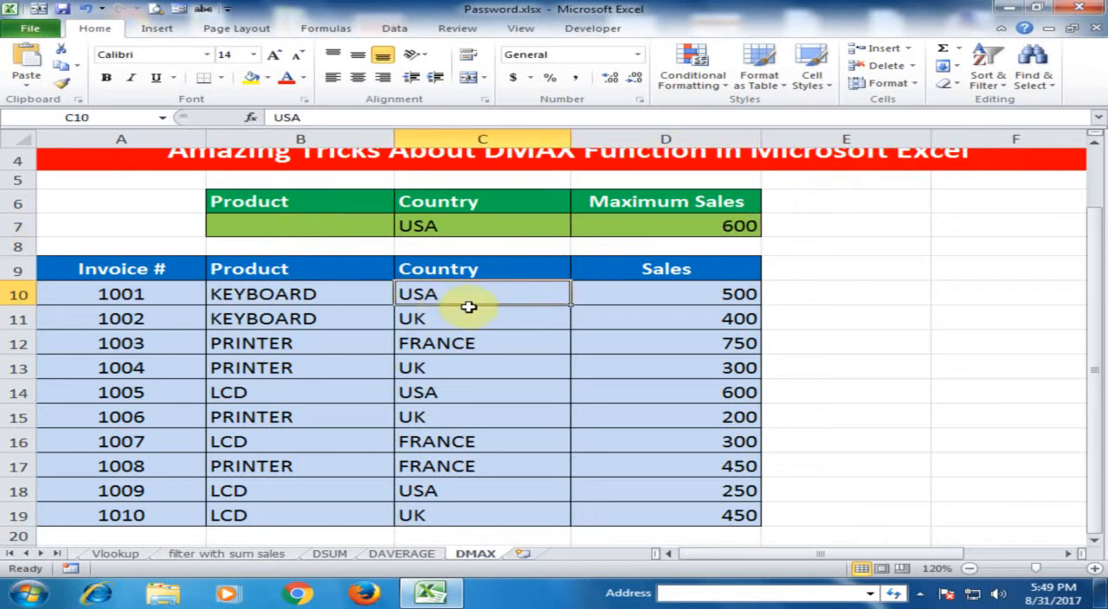
{"action": "left_click", "coordinate": [620, 298]}
{"action": "left_click", "coordinate": [445, 390]}
{"action": "left_click", "coordinate": [643, 399]}
{"action": "left_click", "coordinate": [490, 485]}
{"action": "left_click", "coordinate": [681, 493]}
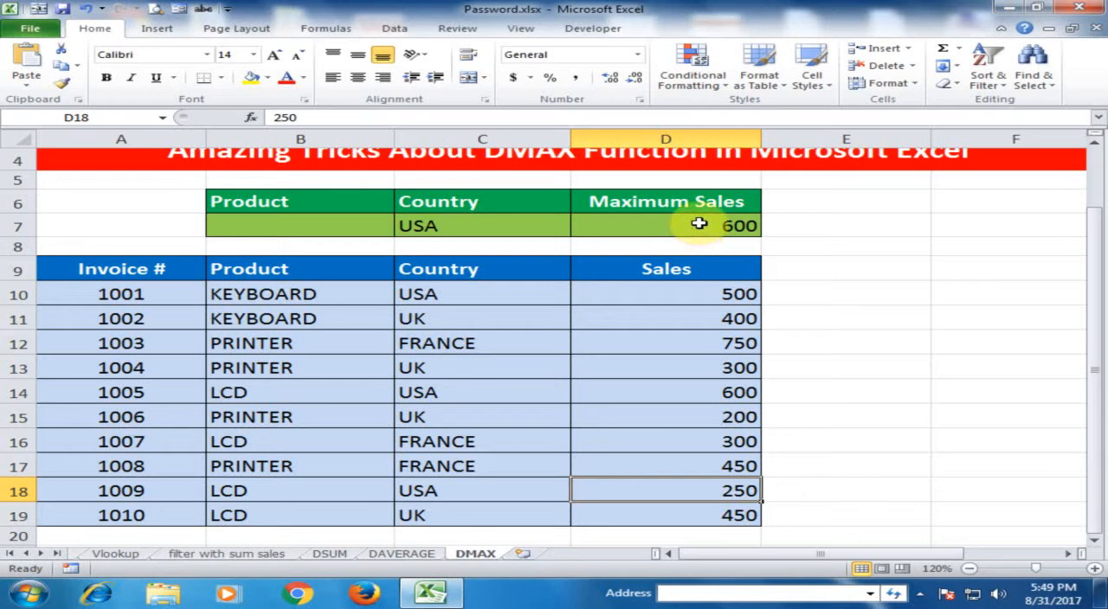
Step: Change the country criterion in C7 to UK
{"action": "left_click", "coordinate": [508, 224]}
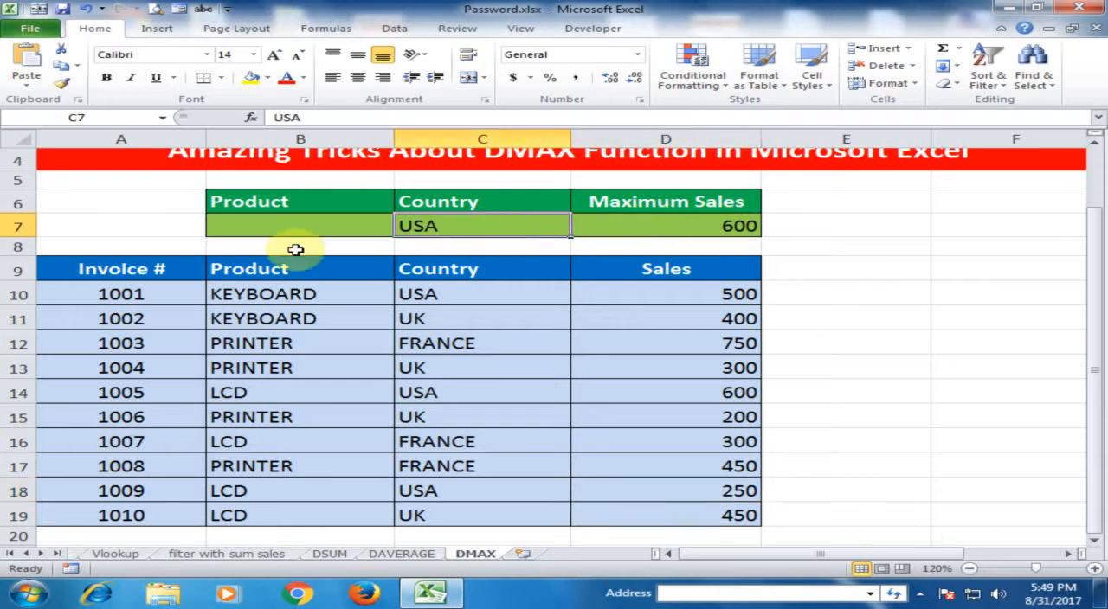
{"action": "type", "text": "UK"}
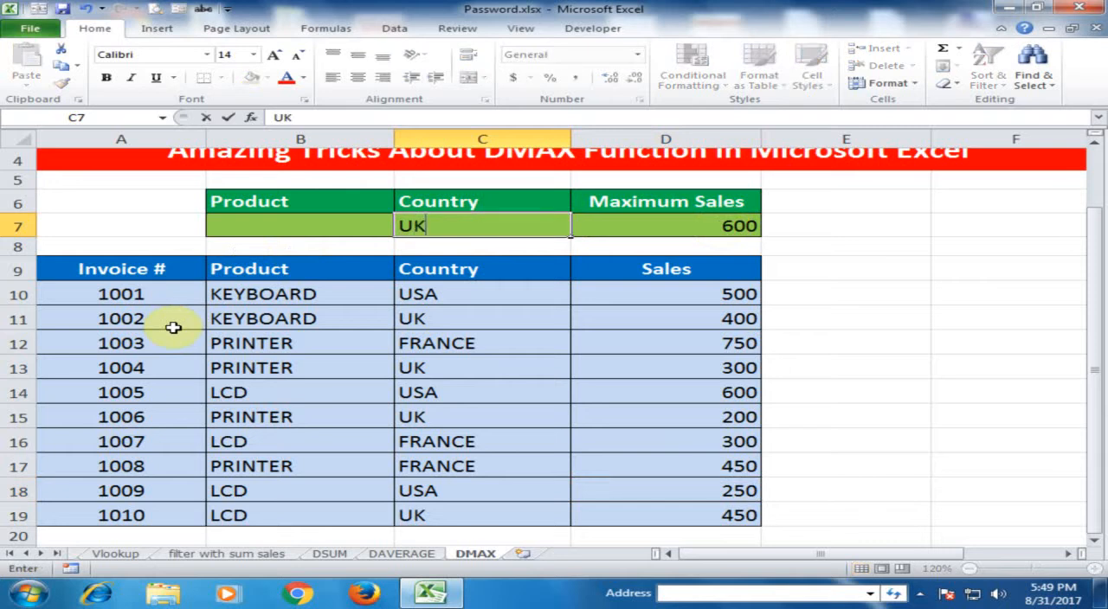
{"action": "key", "text": "Return"}
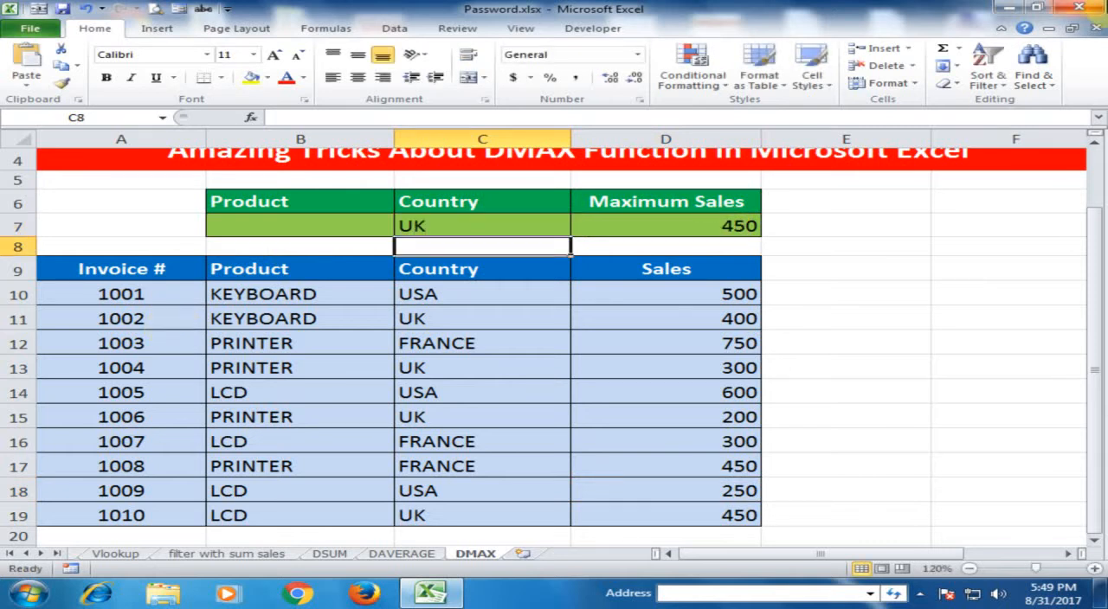
Step: Examine the sales figures of all UK invoices to verify the maximum for that country
{"action": "left_click", "coordinate": [485, 327]}
{"action": "left_click", "coordinate": [736, 321]}
{"action": "left_click", "coordinate": [536, 374]}
{"action": "left_click", "coordinate": [644, 372]}
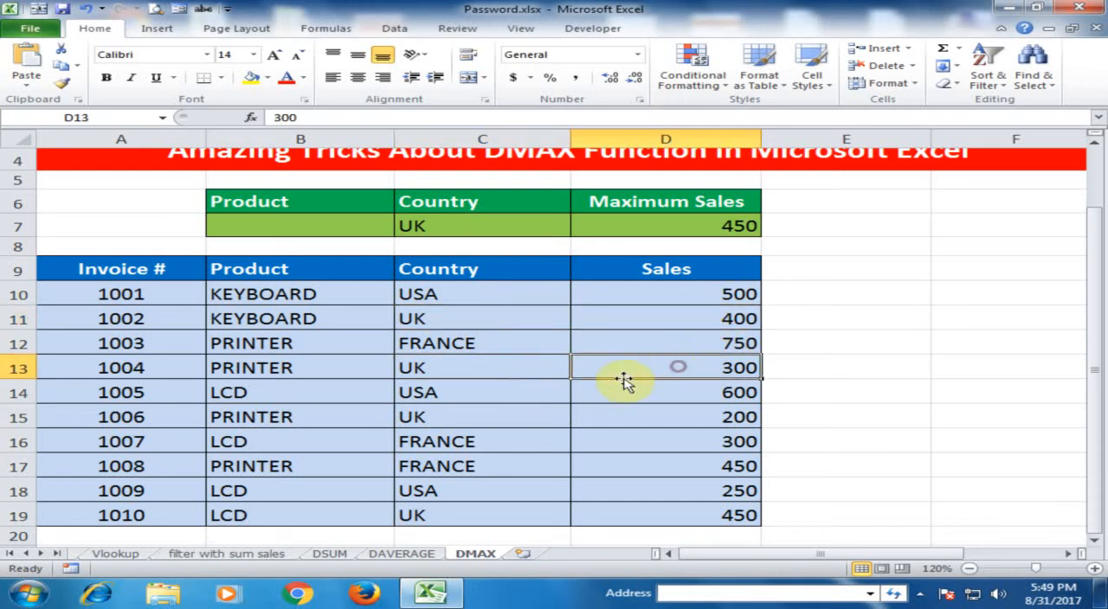
{"action": "left_click", "coordinate": [498, 417]}
{"action": "left_click", "coordinate": [689, 415]}
{"action": "left_click", "coordinate": [509, 516]}
{"action": "left_click", "coordinate": [663, 518]}
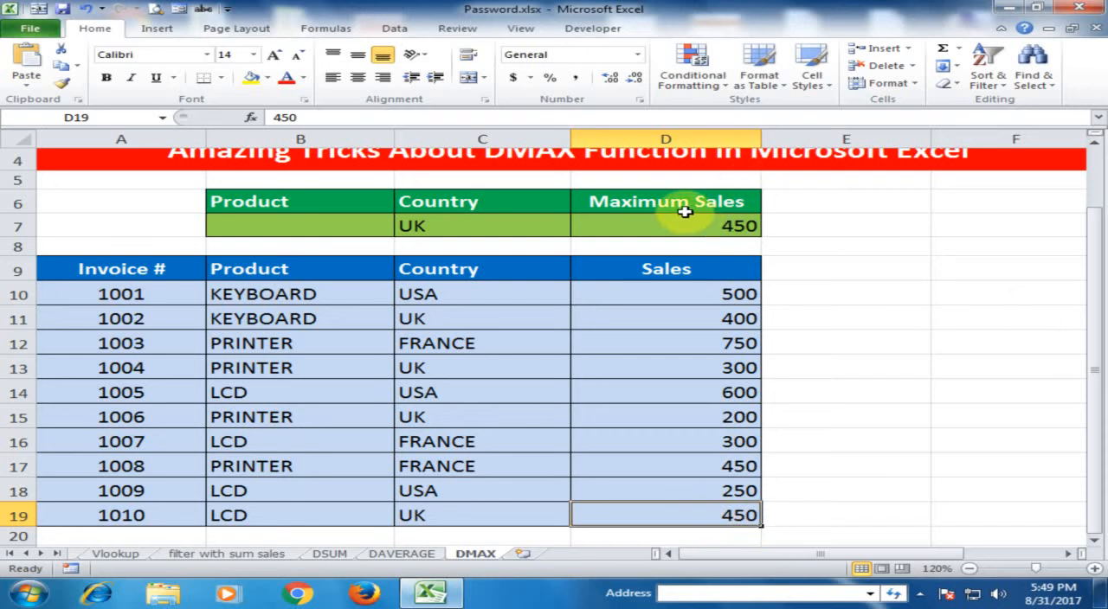
Step: Enter LCD as the product criterion in B7 and check the maximum against the LCD invoice for UK
{"action": "left_click", "coordinate": [308, 222]}
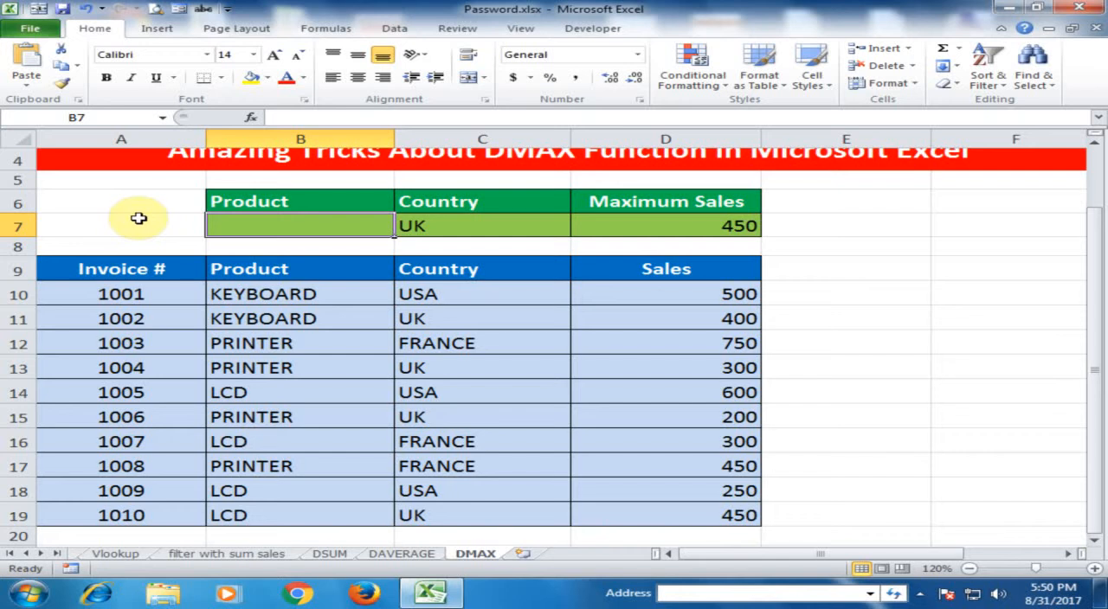
{"action": "type", "text": "LCD"}
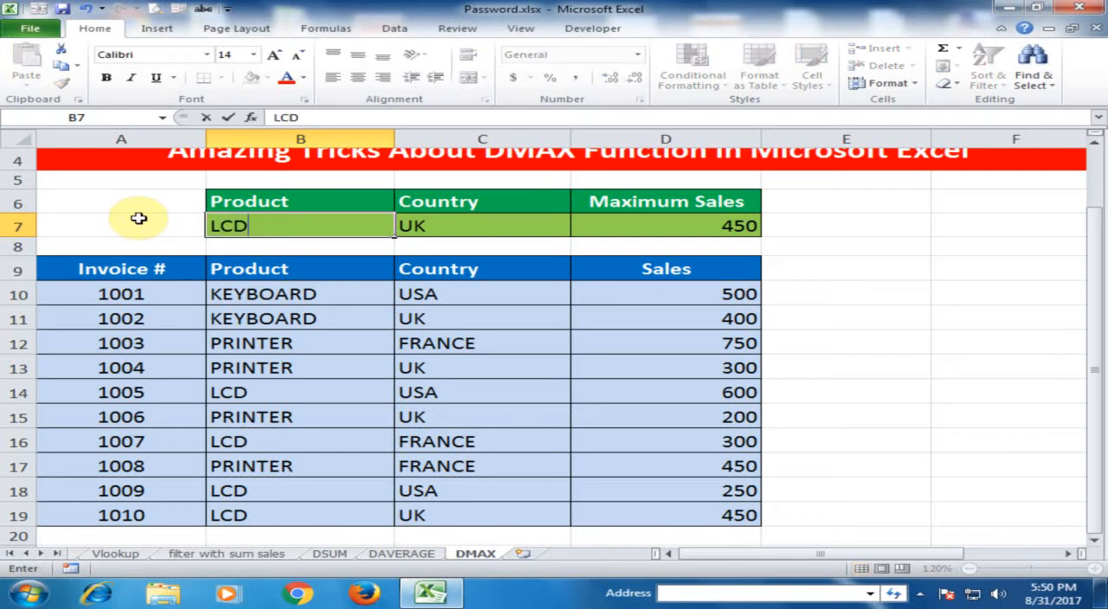
{"action": "key", "text": "Return"}
{"action": "left_click", "coordinate": [312, 223]}
{"action": "left_click", "coordinate": [444, 225]}
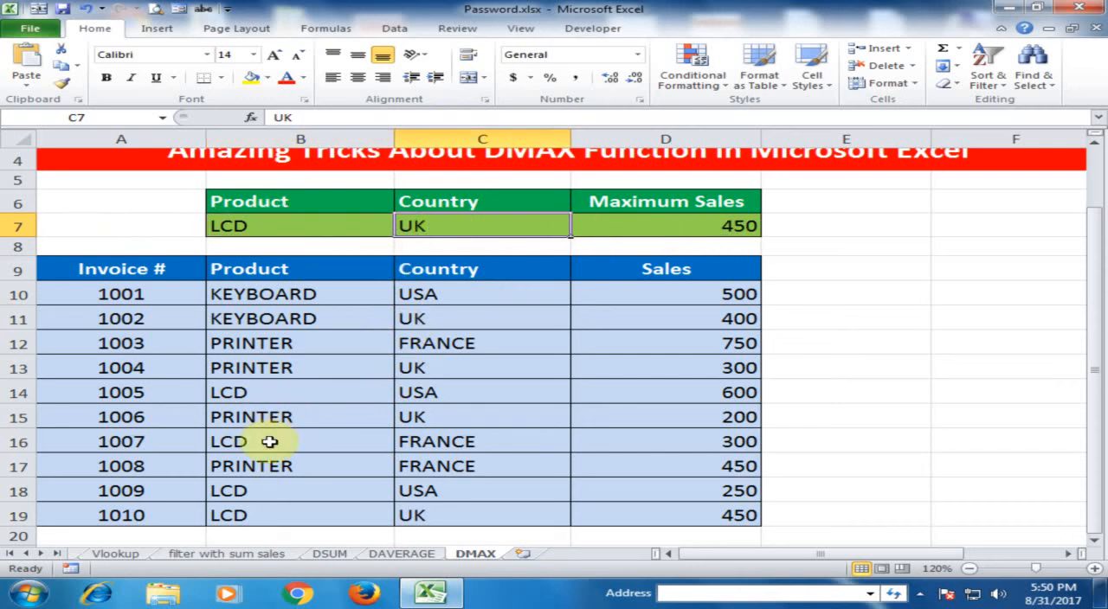
{"action": "left_click", "coordinate": [247, 518]}
{"action": "left_click", "coordinate": [840, 516]}
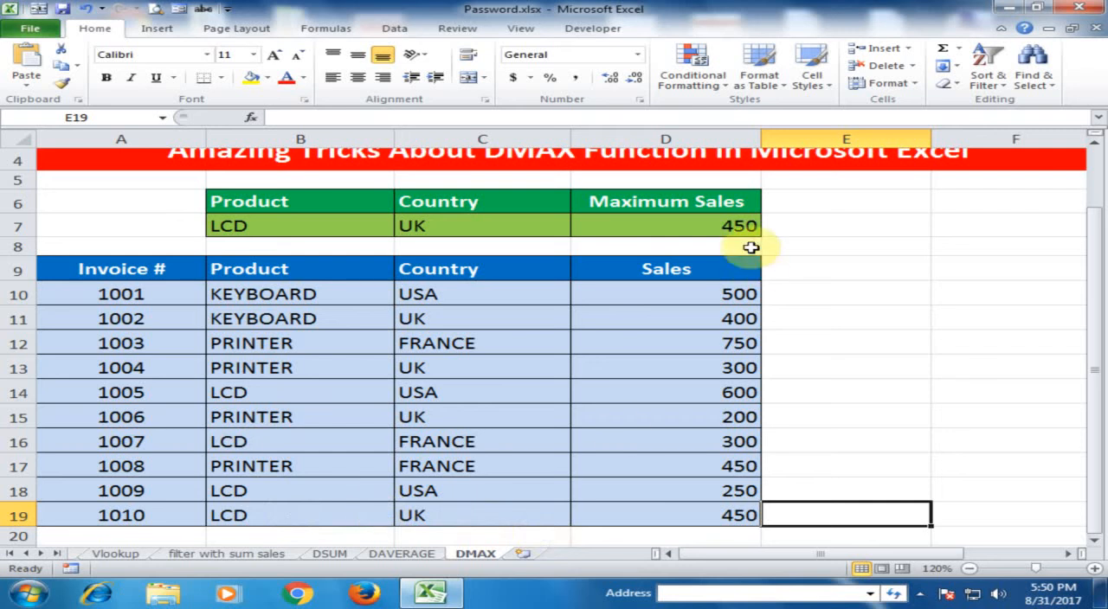
{"action": "left_click", "coordinate": [716, 225]}
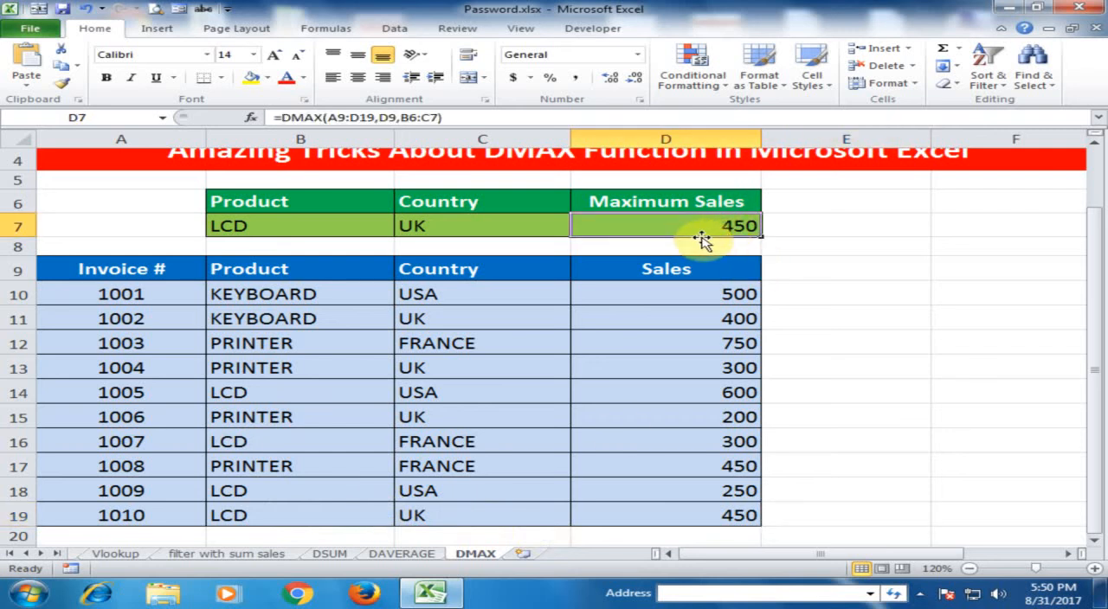
Step: Clear the country criterion in C7 and compare the maximum with the sales of the LCD invoices
{"action": "left_click", "coordinate": [429, 226]}
{"action": "key", "text": "Delete"}
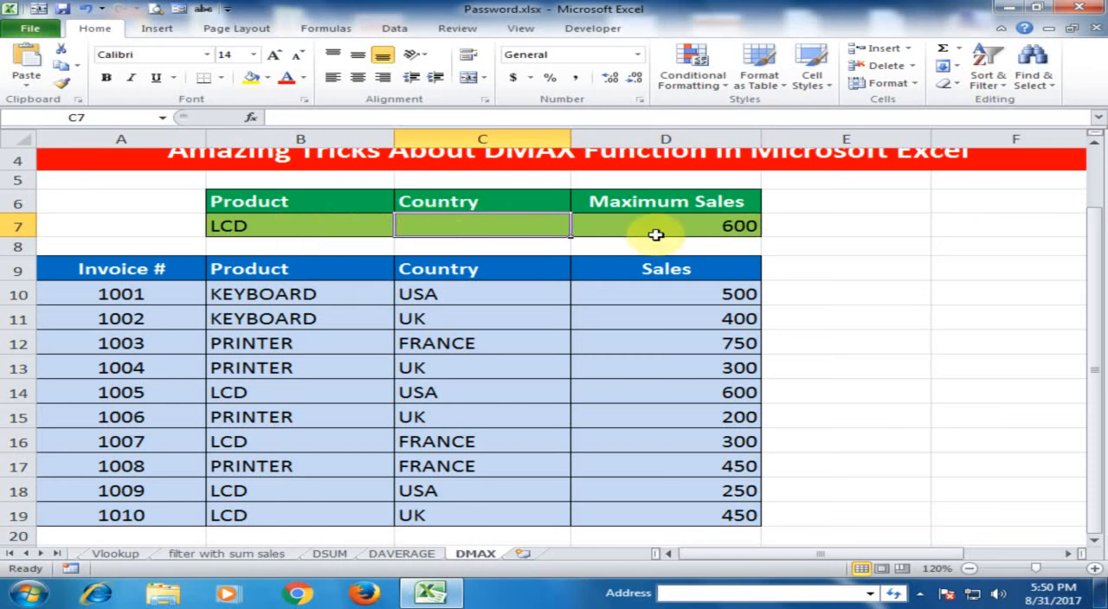
{"action": "left_click", "coordinate": [700, 221]}
{"action": "left_click", "coordinate": [238, 393]}
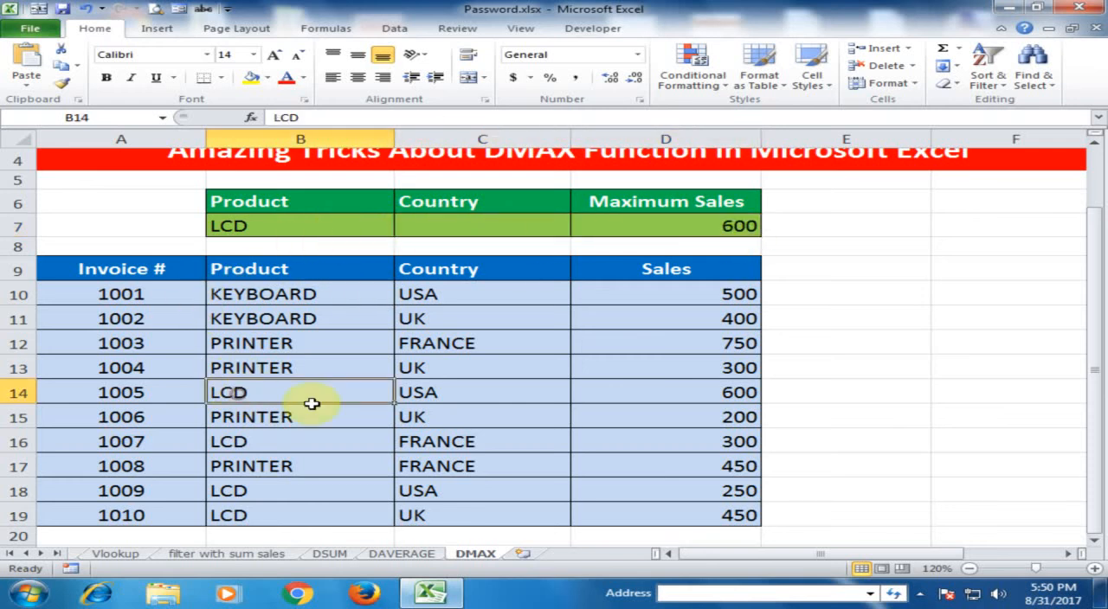
{"action": "left_click", "coordinate": [617, 394]}
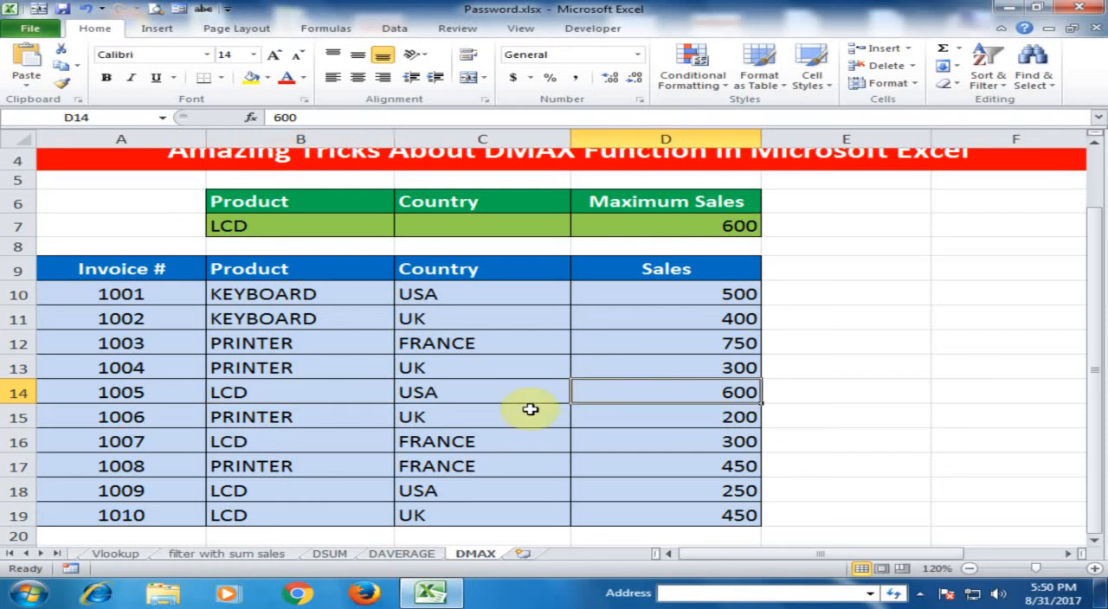
{"action": "left_click", "coordinate": [651, 439]}
{"action": "left_click", "coordinate": [649, 489]}
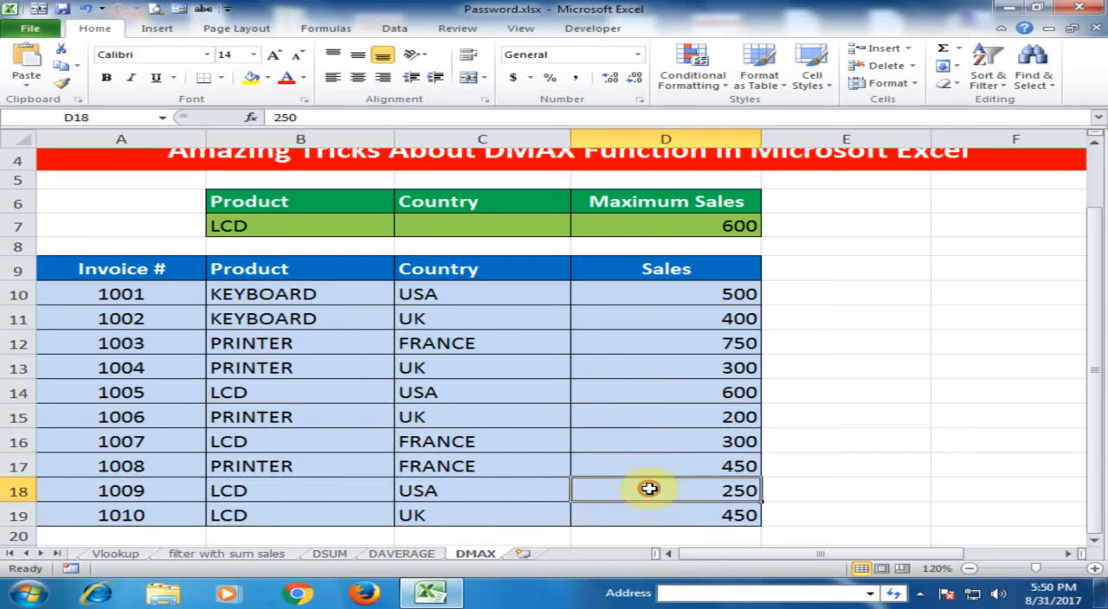
{"action": "left_click", "coordinate": [651, 515]}
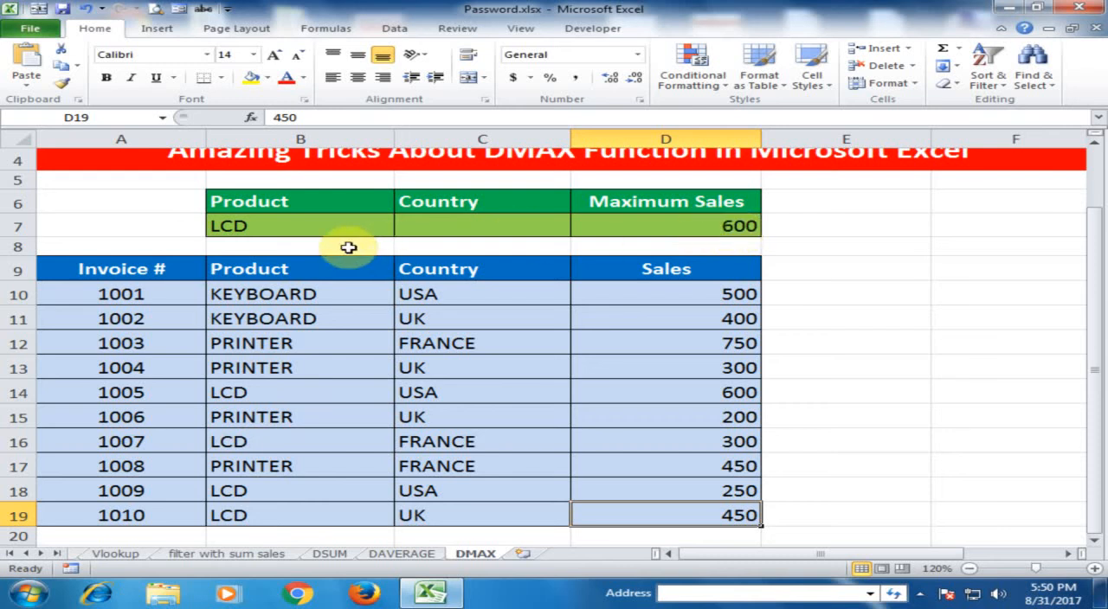
Step: Set the product criterion in B7 to PRINTER and check the maximum against the PRINTER sales
{"action": "left_click", "coordinate": [275, 225]}
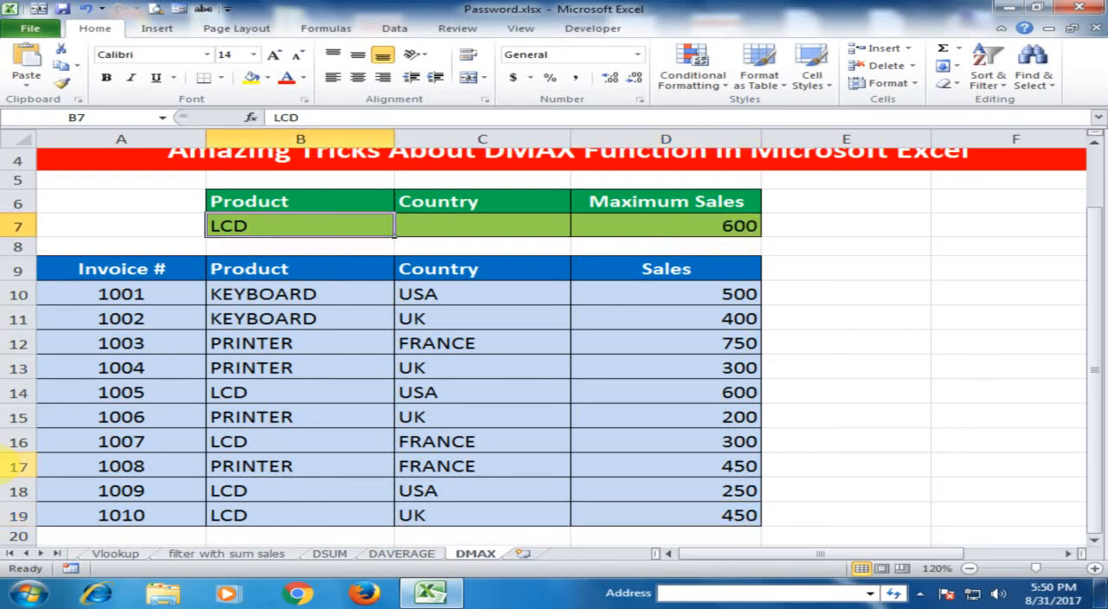
{"action": "type", "text": "PRINTER"}
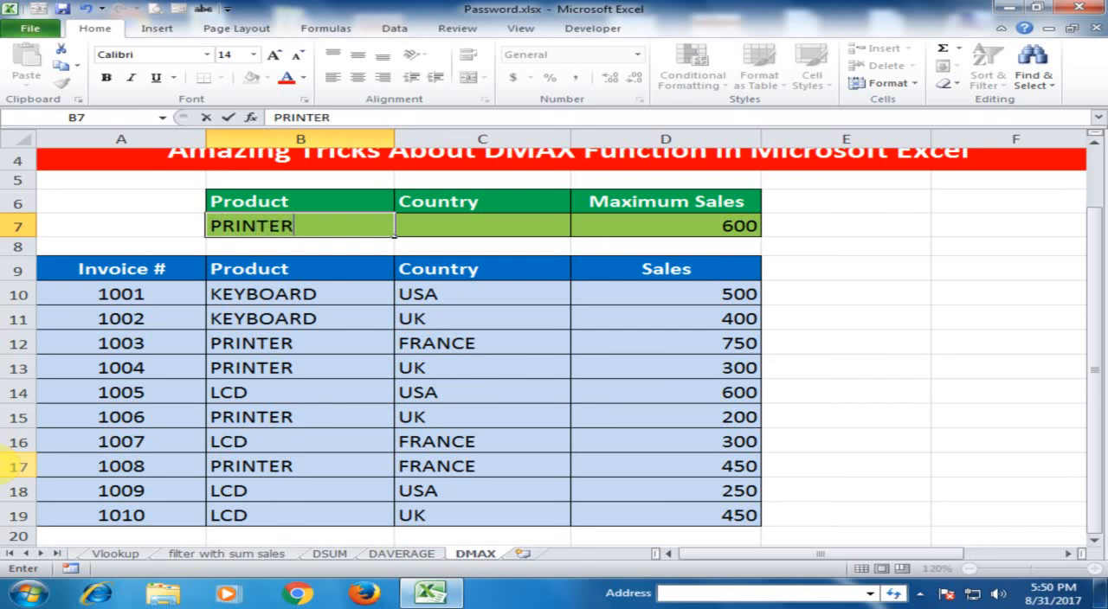
{"action": "key", "text": "Tab"}
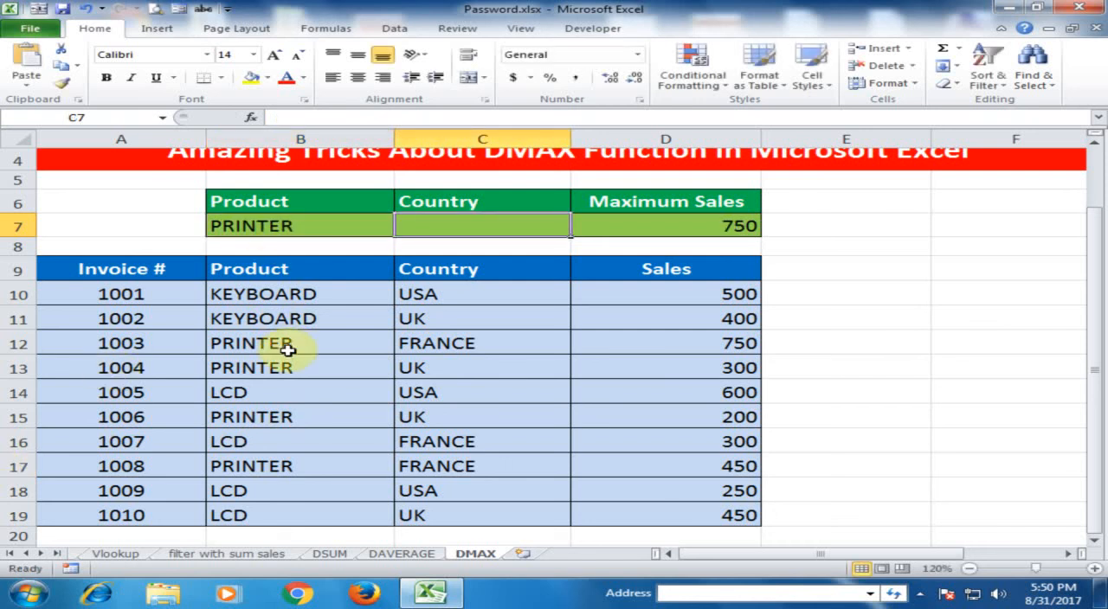
{"action": "left_click", "coordinate": [732, 343]}
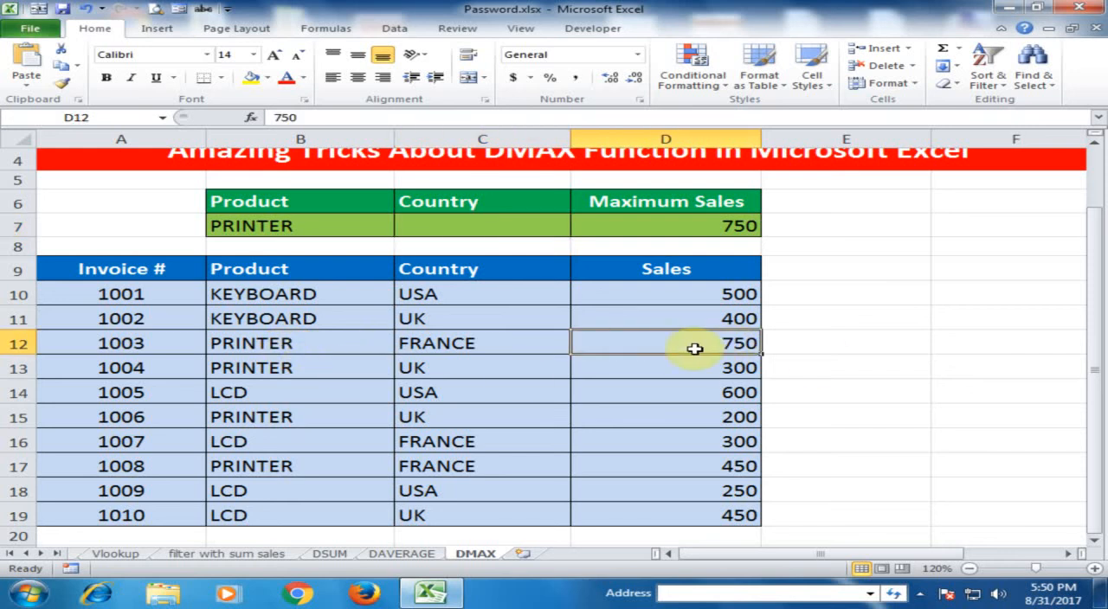
Step: Compare the sales of the remaining PRINTER invoices with the DMAX result in D7
{"action": "left_click", "coordinate": [710, 367]}
{"action": "left_click", "coordinate": [728, 421]}
{"action": "left_click", "coordinate": [717, 466]}
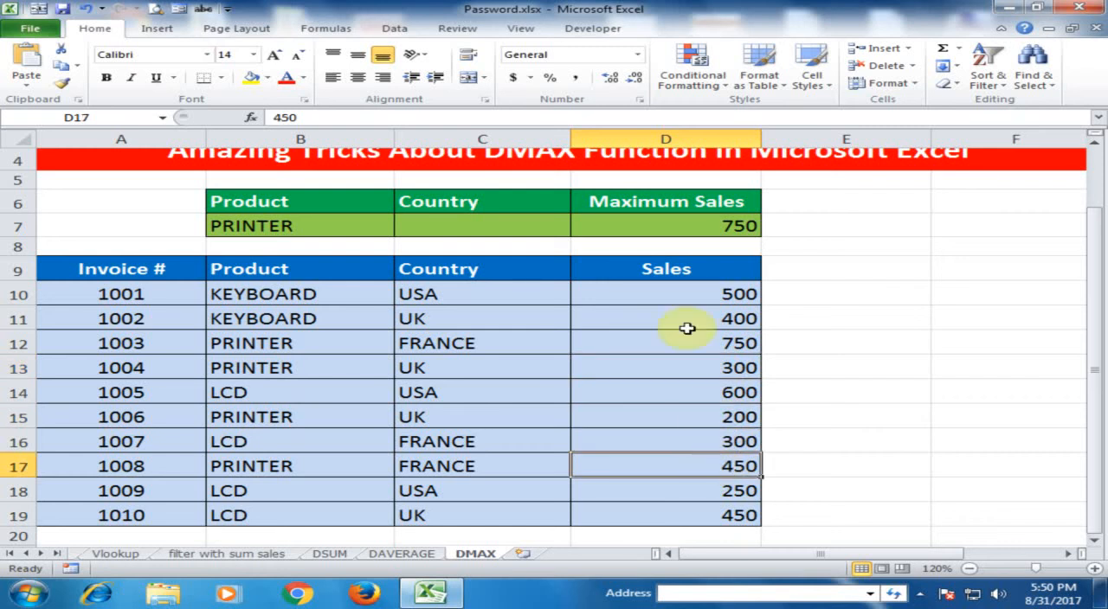
{"action": "left_click", "coordinate": [699, 227]}
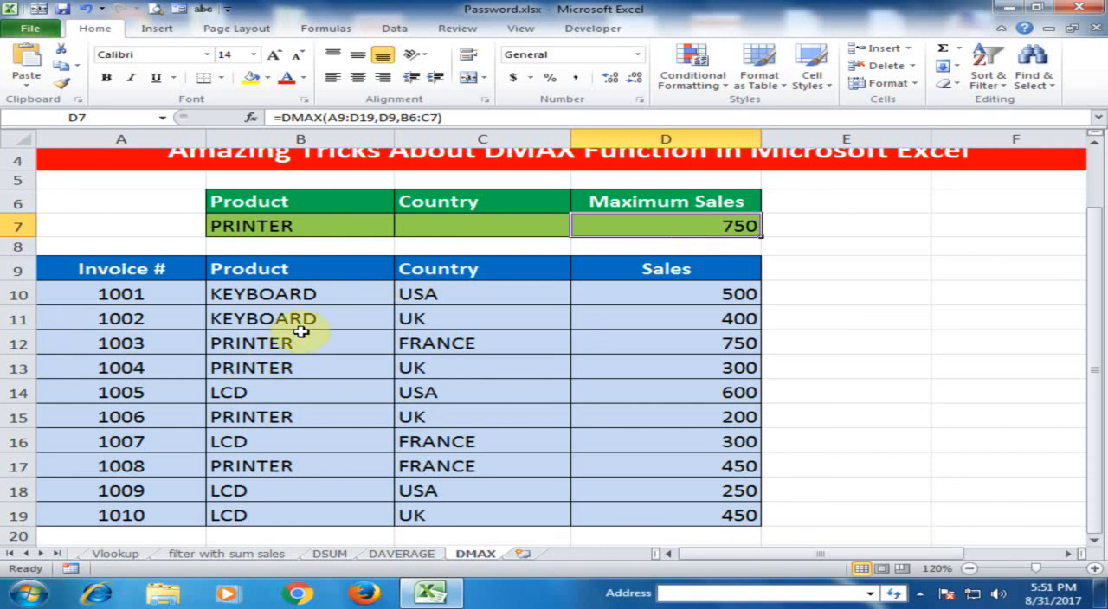
Step: Enter FRANCE as the country criterion in C7 and check the maximum against the PRINTER invoices for FRANCE
{"action": "left_click", "coordinate": [399, 227]}
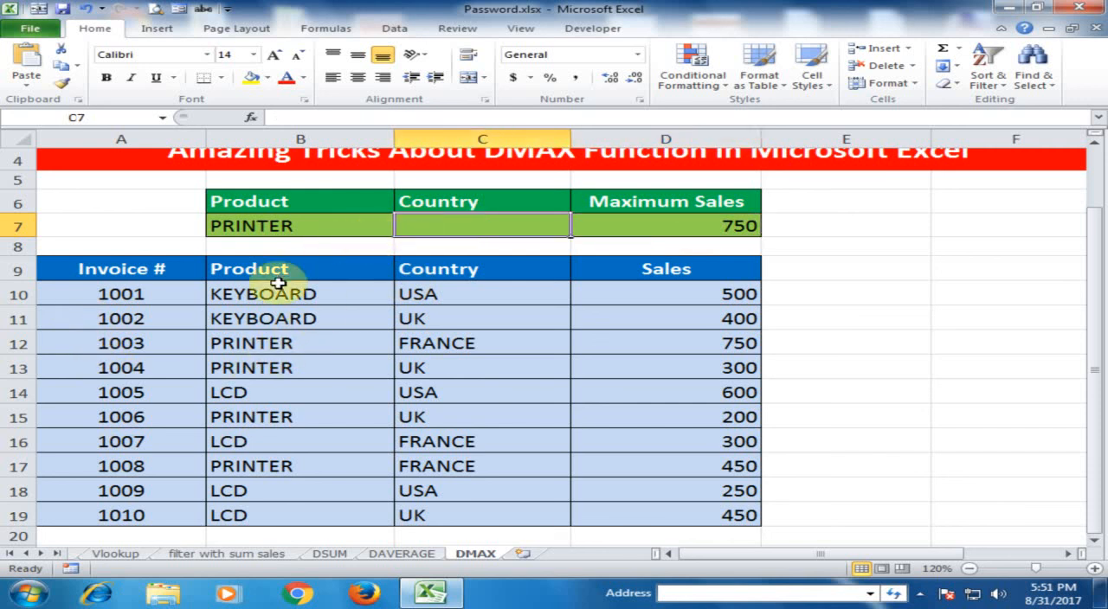
{"action": "type", "text": "F"}
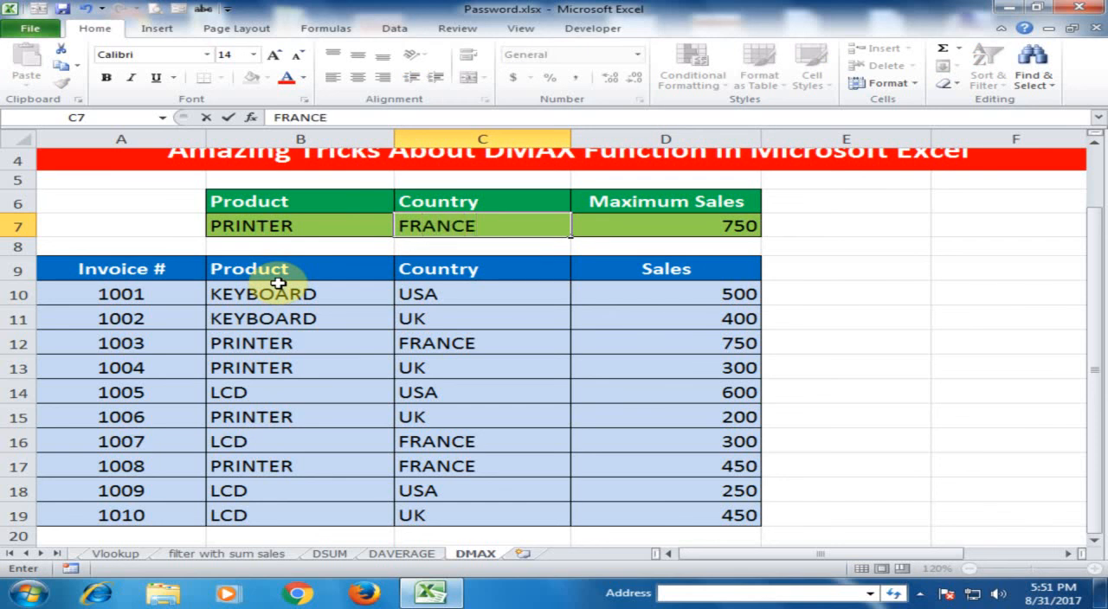
{"action": "type", "text": "RANCE"}
{"action": "key", "text": "Return"}
{"action": "key", "text": "Up"}
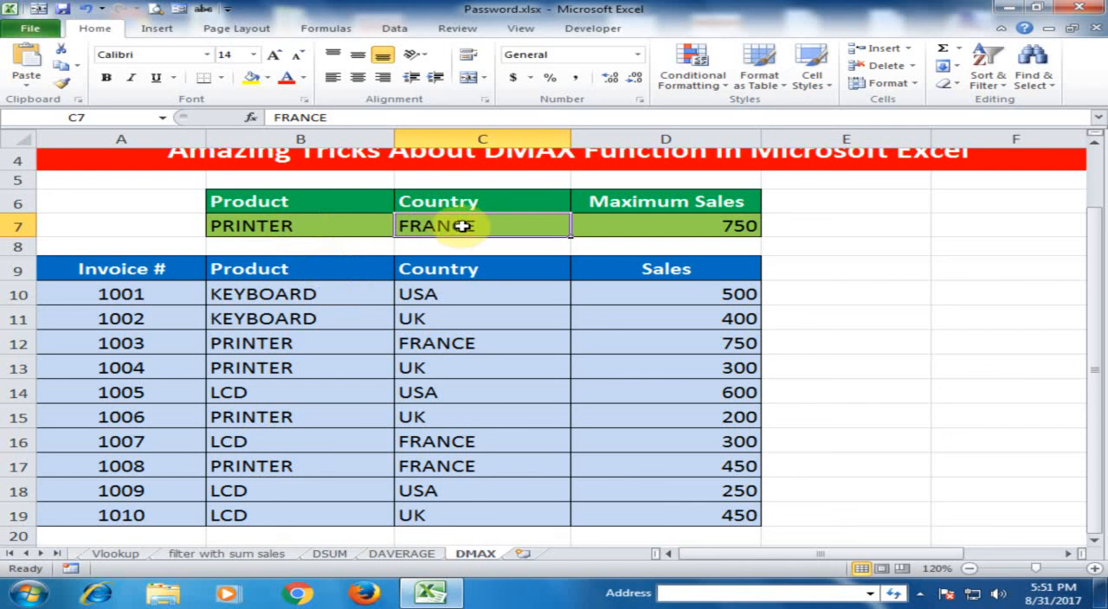
{"action": "left_click", "coordinate": [313, 343]}
{"action": "left_click", "coordinate": [429, 343]}
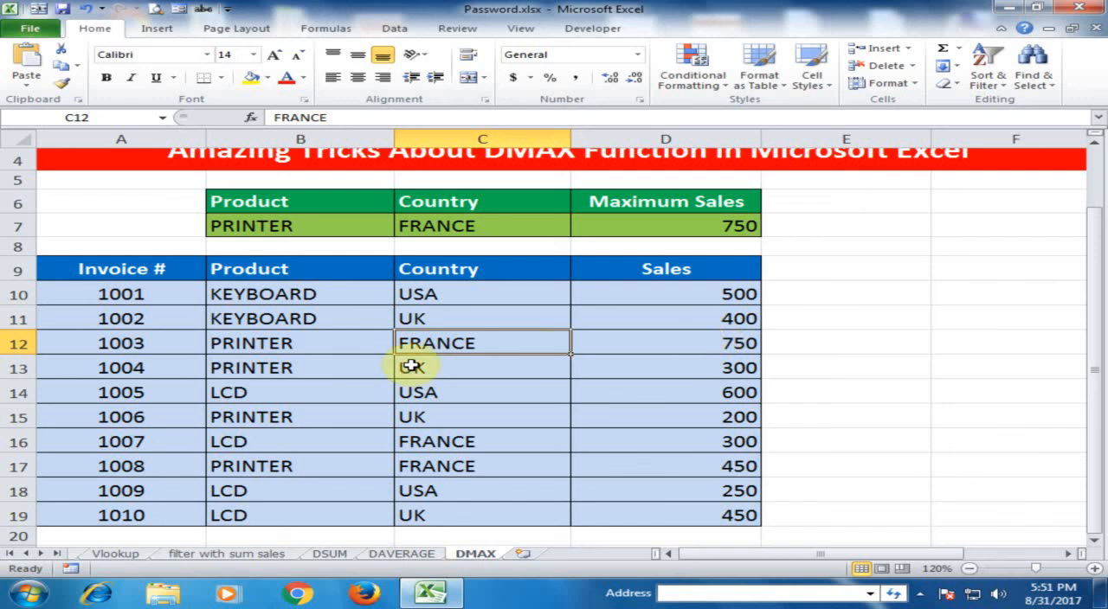
{"action": "left_click", "coordinate": [307, 460]}
{"action": "left_click", "coordinate": [641, 467]}
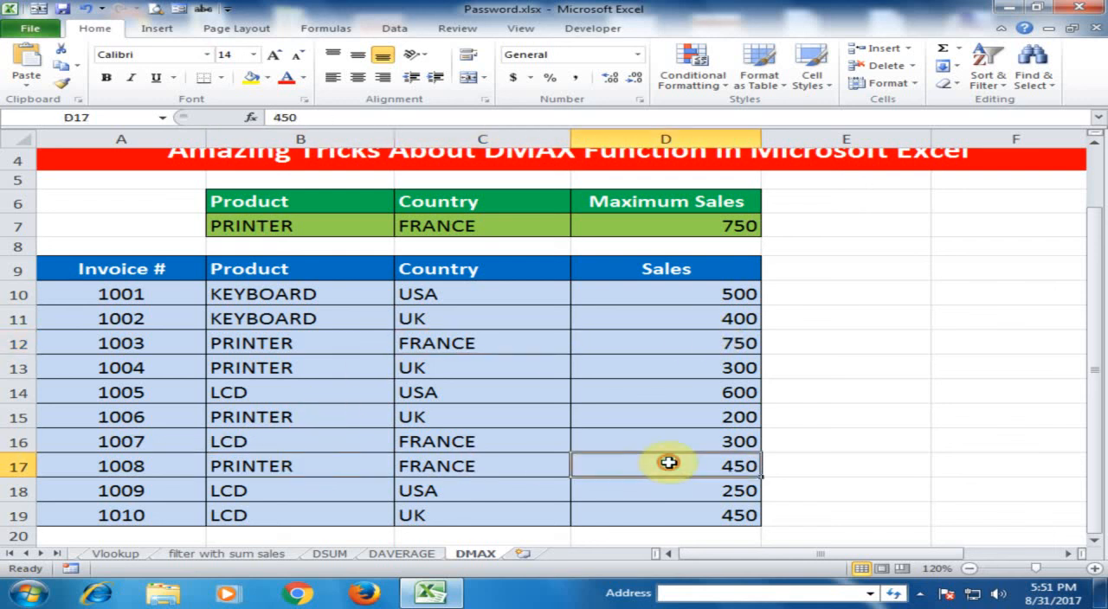
Step: Set the sales figure of the first PRINTER invoice for FRANCE in D12 to 350 and check the maximum in D7
{"action": "left_click", "coordinate": [698, 334]}
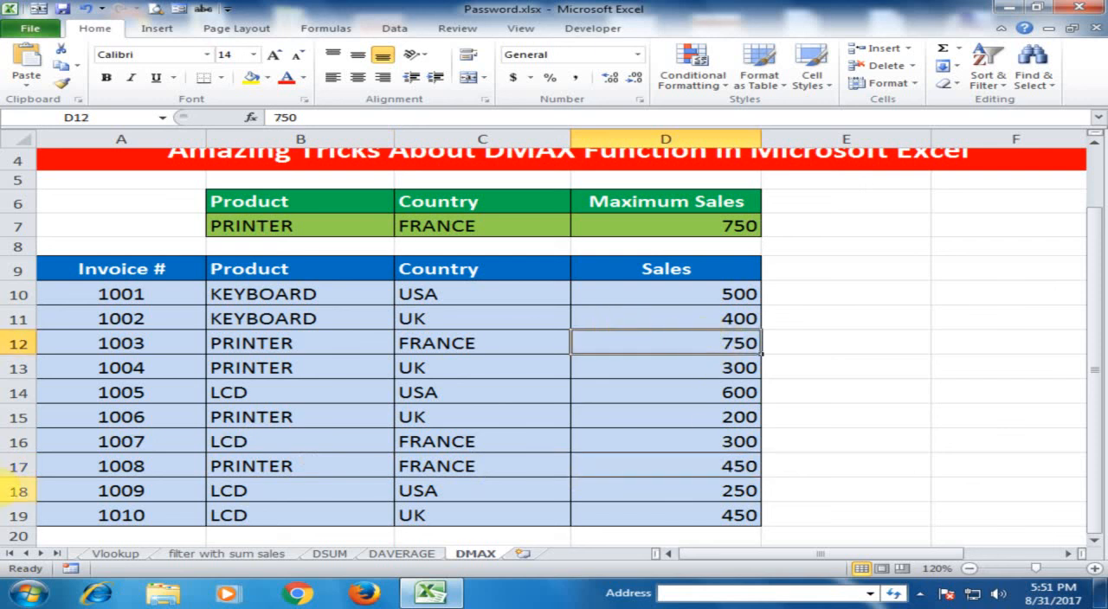
{"action": "type", "text": "350"}
{"action": "key", "text": "Return"}
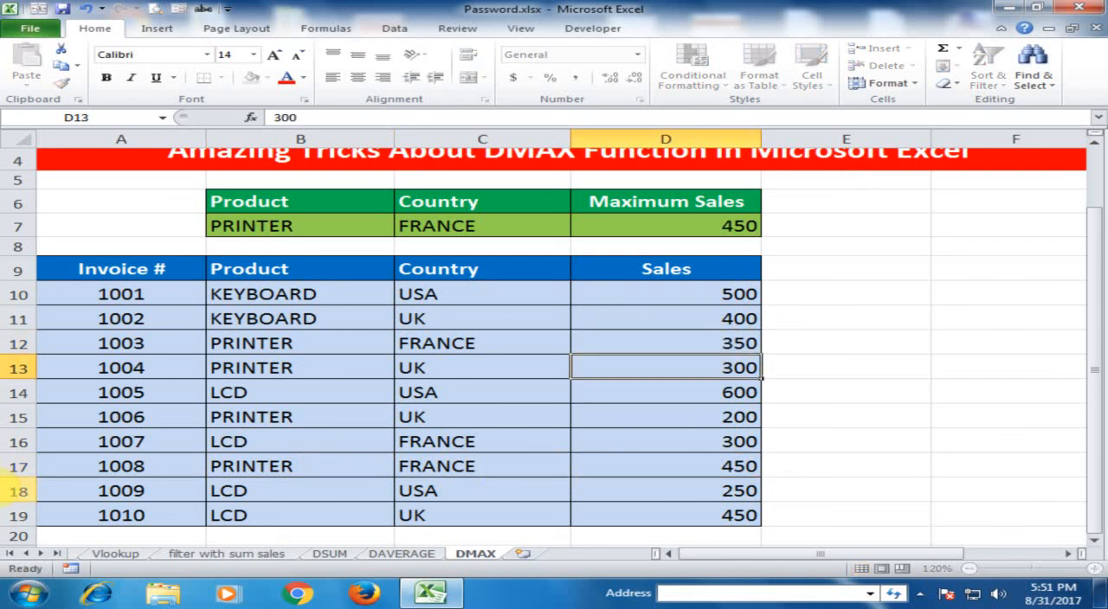
{"action": "left_click", "coordinate": [746, 225]}
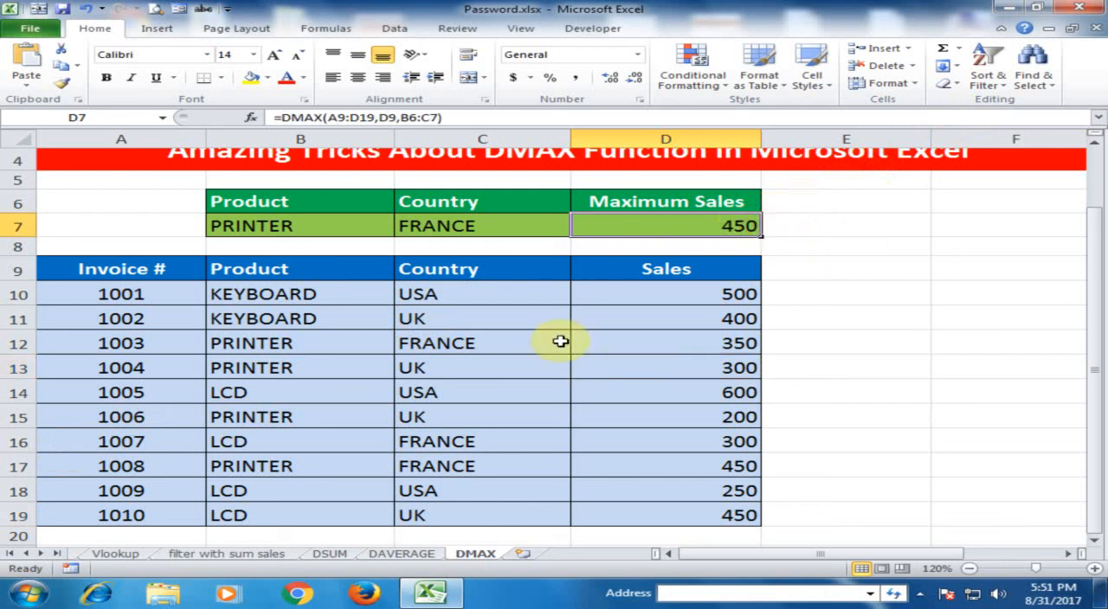
{"action": "left_click", "coordinate": [601, 344]}
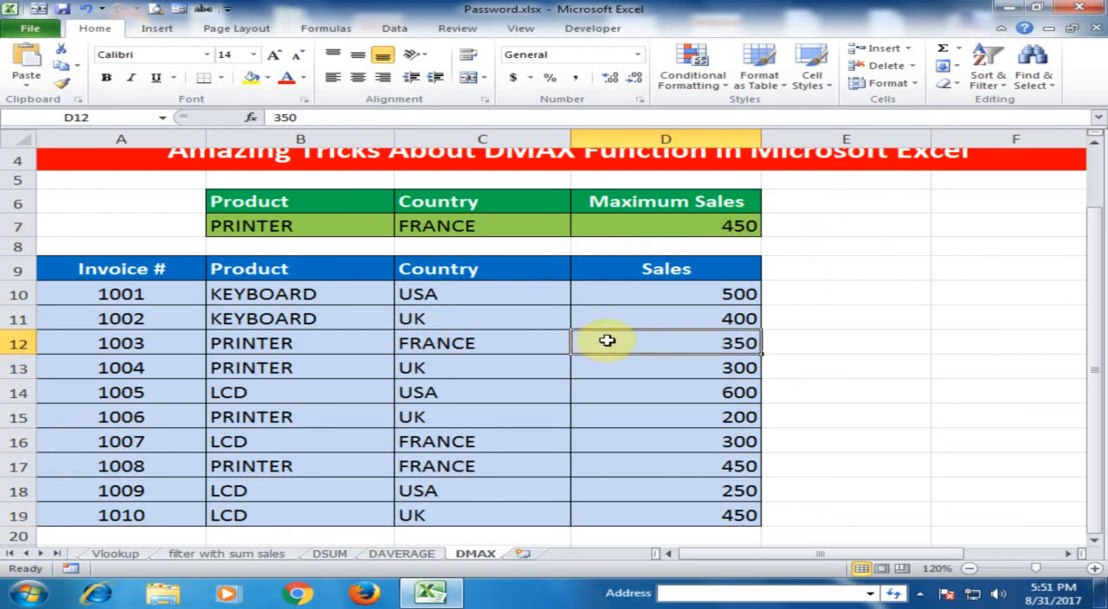